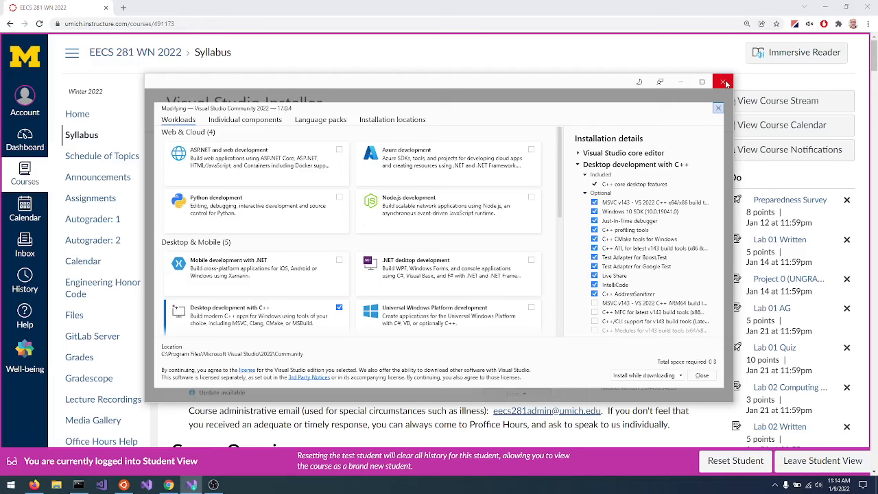
Close the Visual Studio Installer and open the Resources > Visual Studio Files folder in the course files.
click(724, 82)
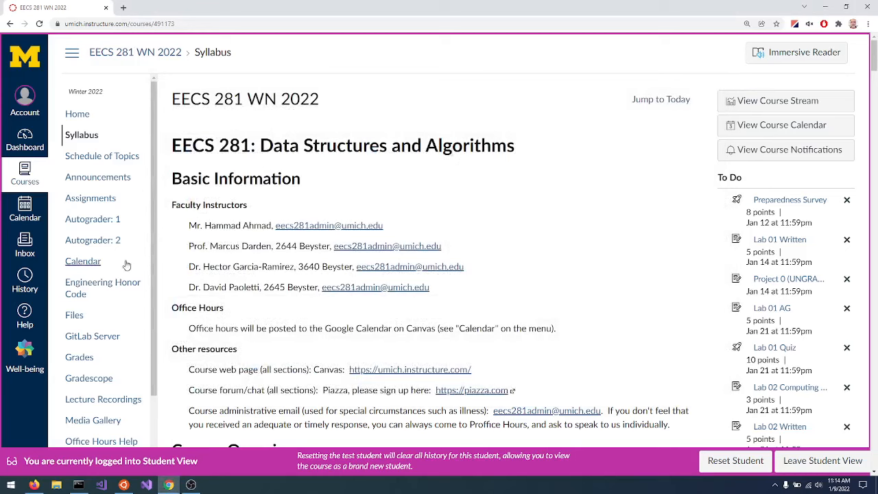
click(73, 320)
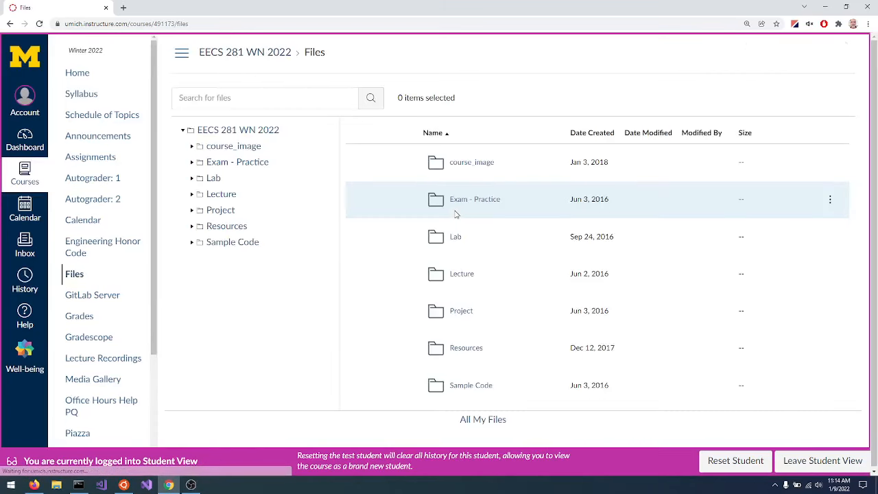
click(457, 351)
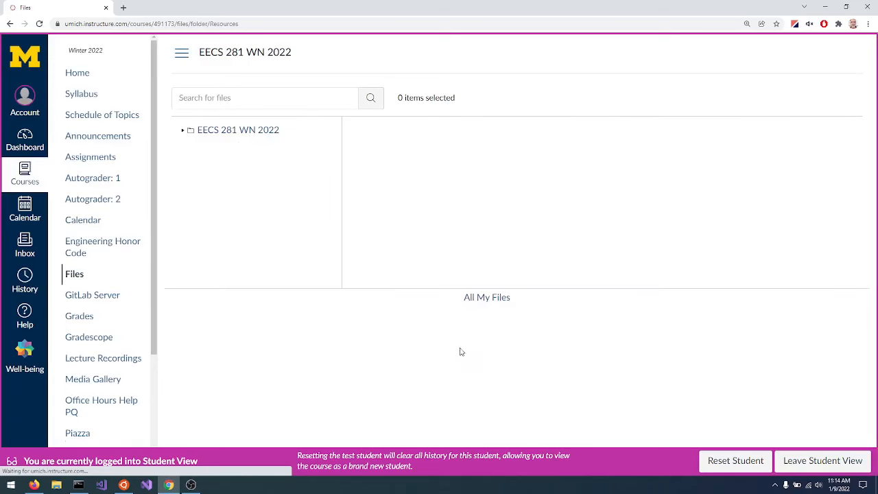
scroll(536, 241, down, 3)
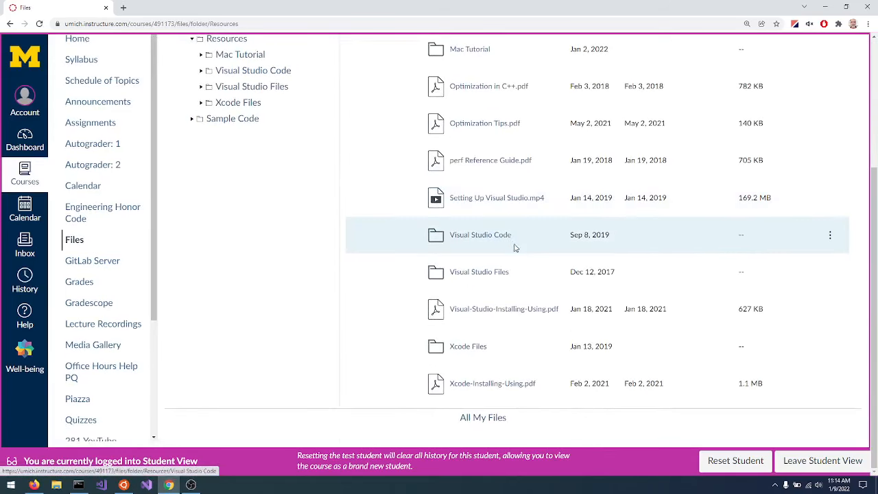
click(477, 277)
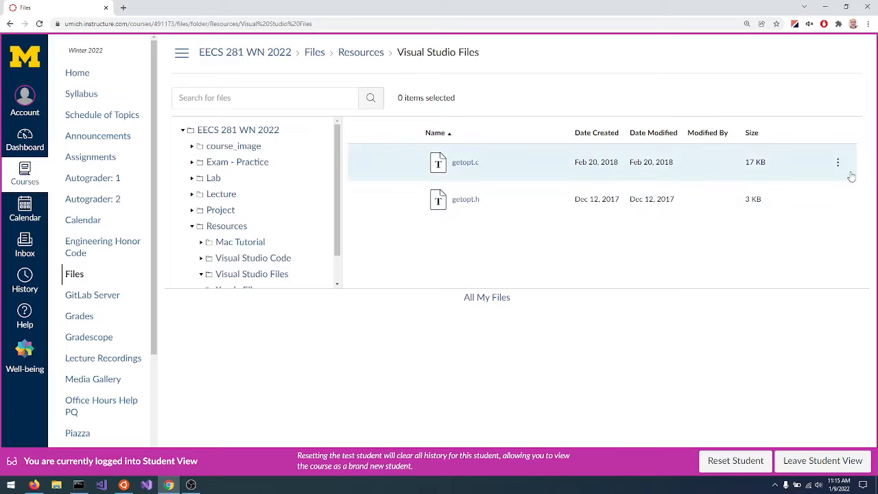
Download getopt.c and getopt.h from the Visual Studio Files folder.
click(839, 166)
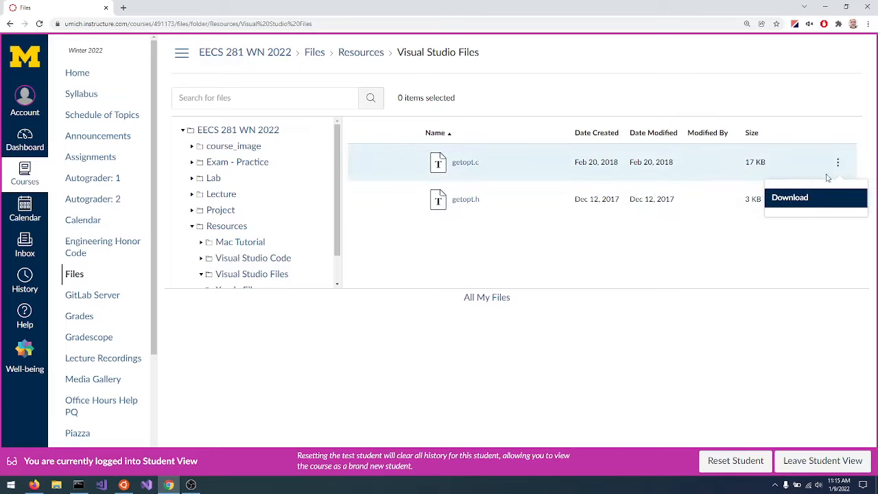
click(790, 199)
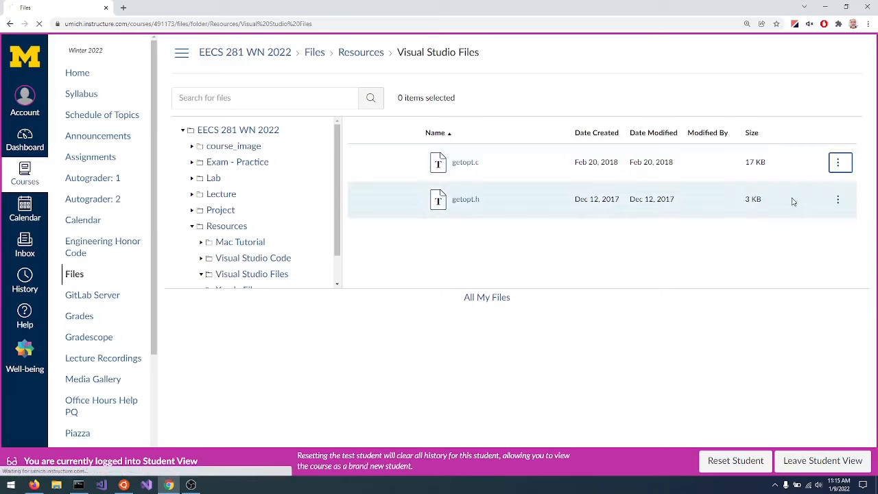
click(838, 200)
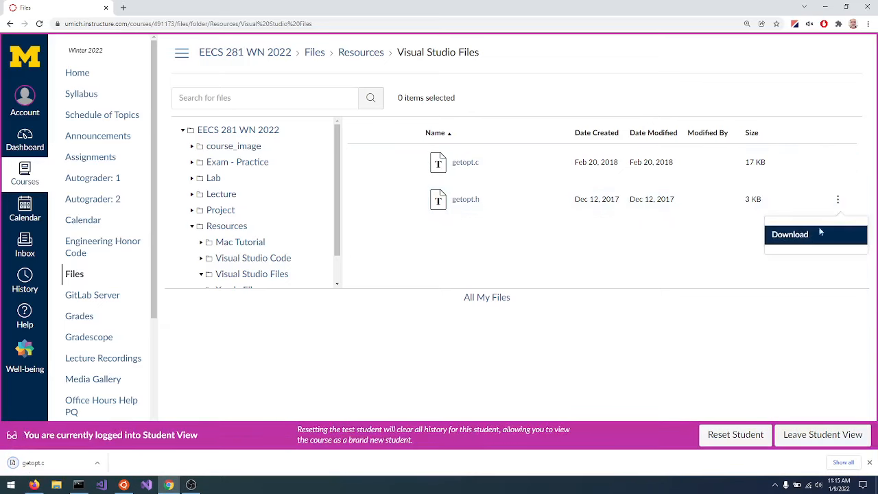
click(797, 237)
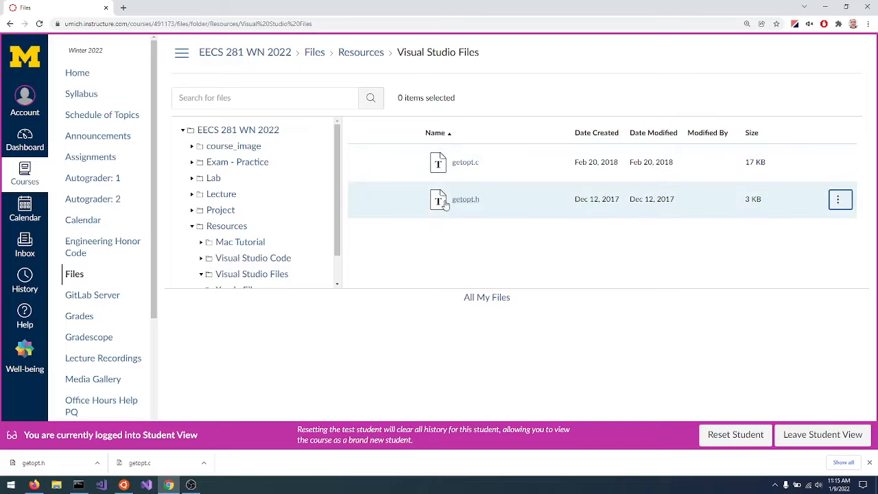
Download Project0-starter.tar.gz from the Project 0 (ungraded) folder of the course's Project files.
click(221, 211)
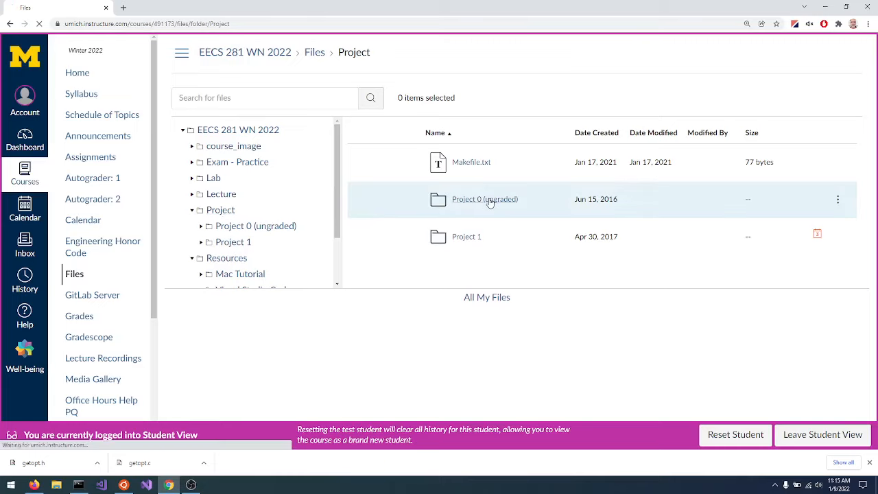
click(490, 202)
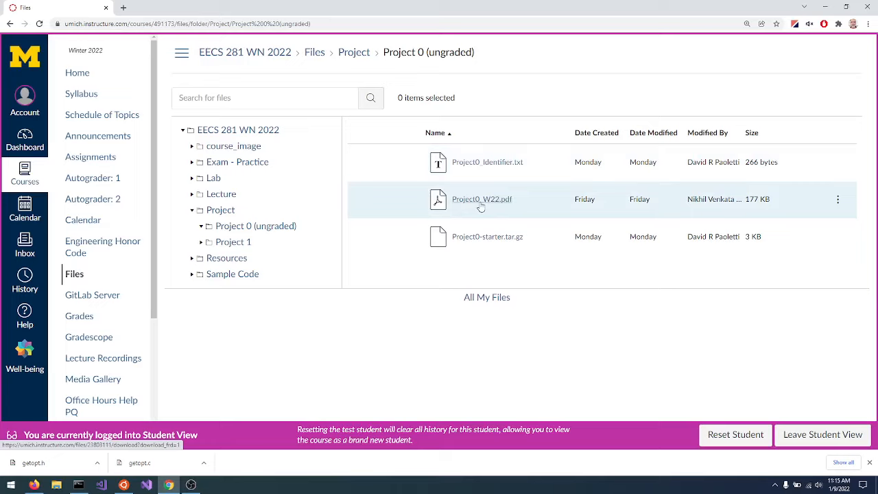
click(839, 238)
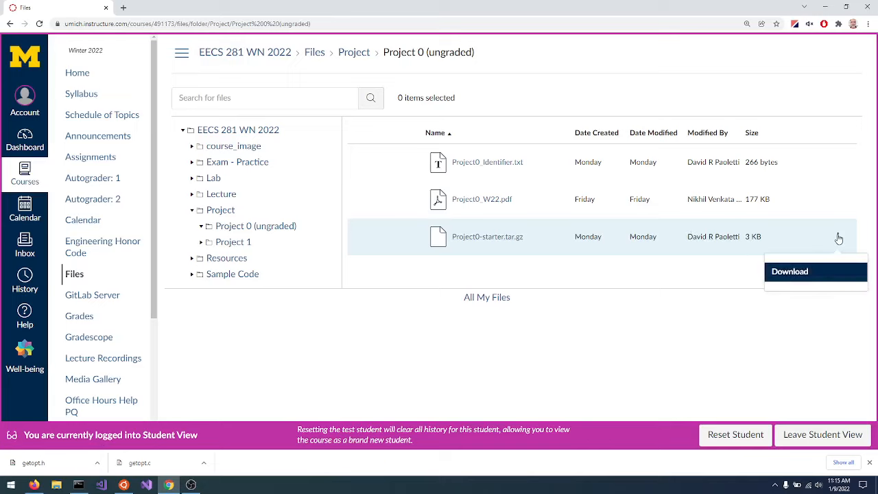
click(800, 272)
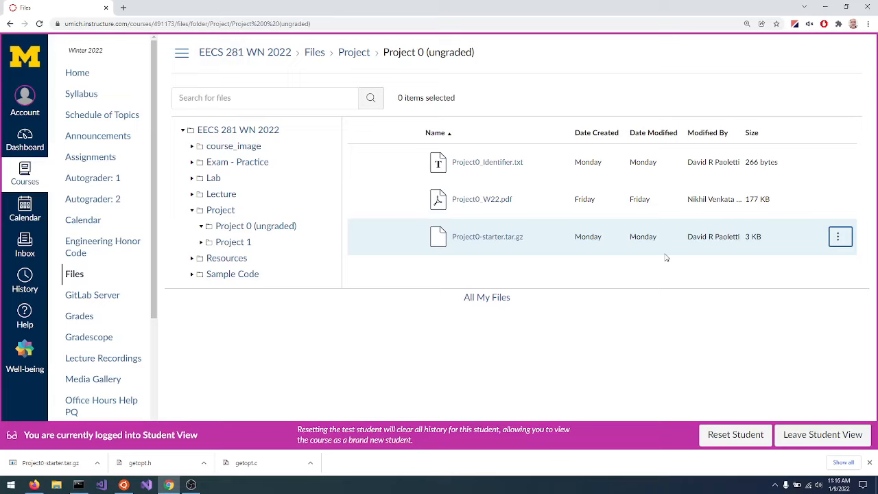
Switch to File Explorer and copy getopt.h from the Downloads folder.
key(super+r)
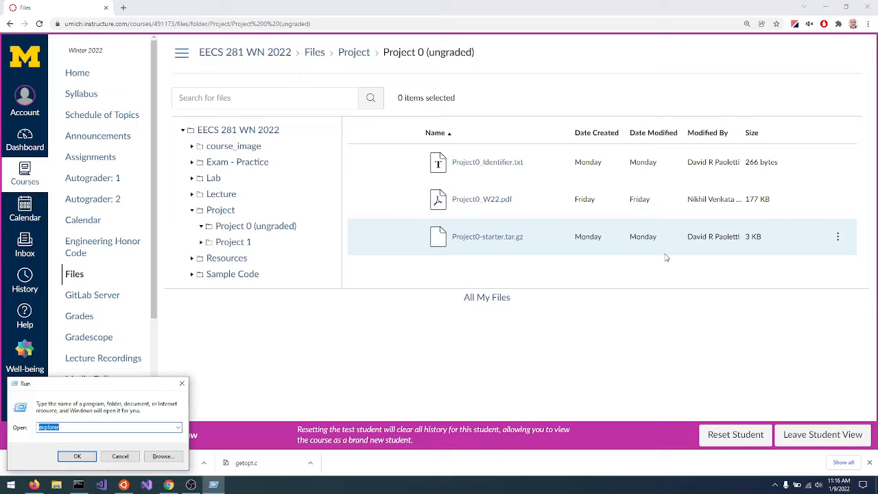
text(explorer)
key(Return)
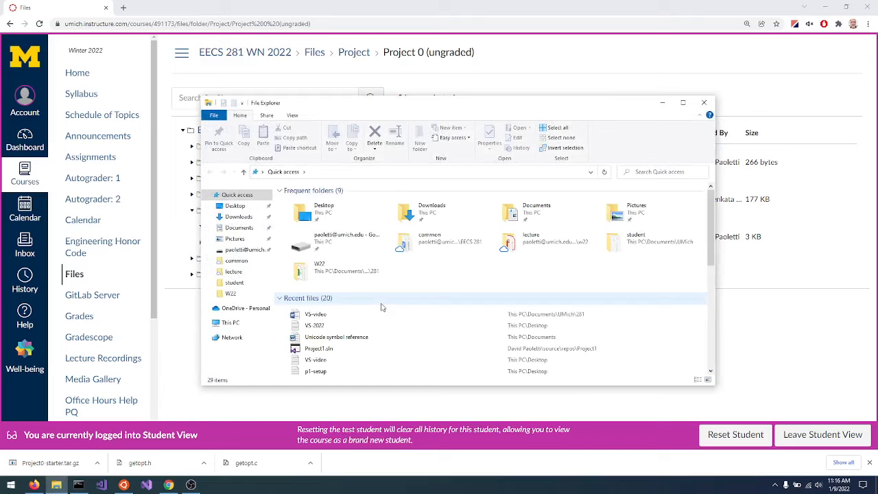
click(239, 218)
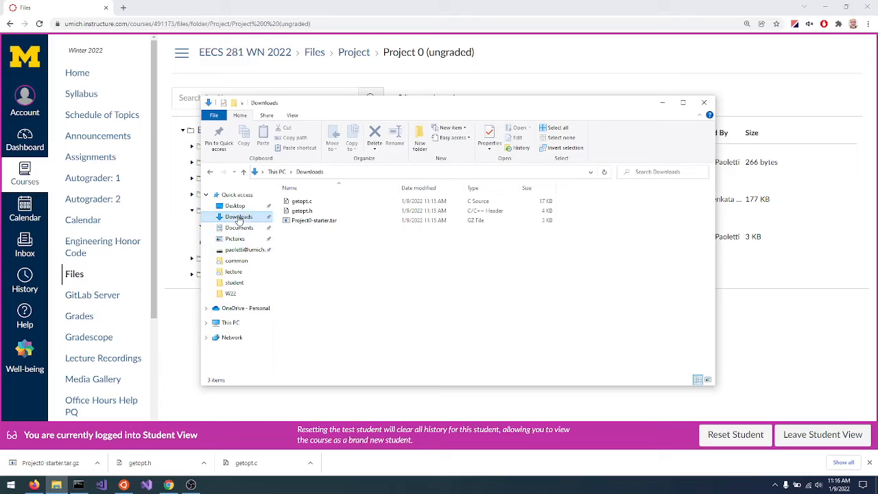
click(303, 211)
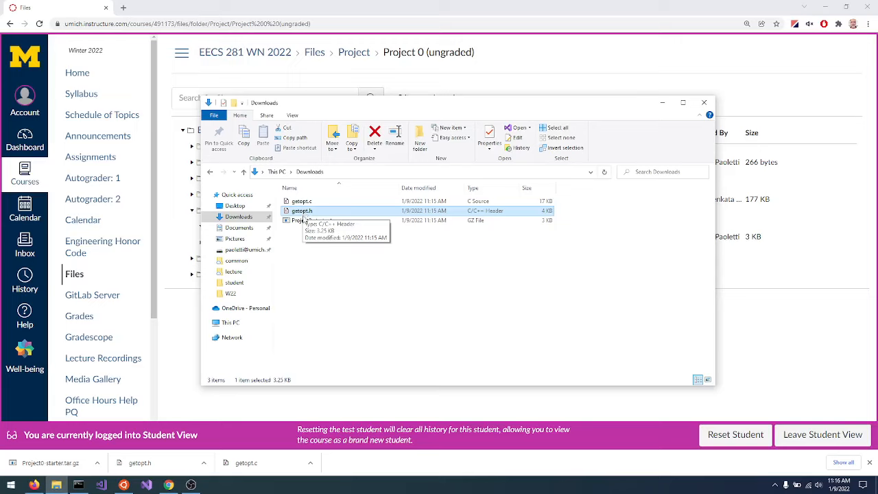
right_click(309, 214)
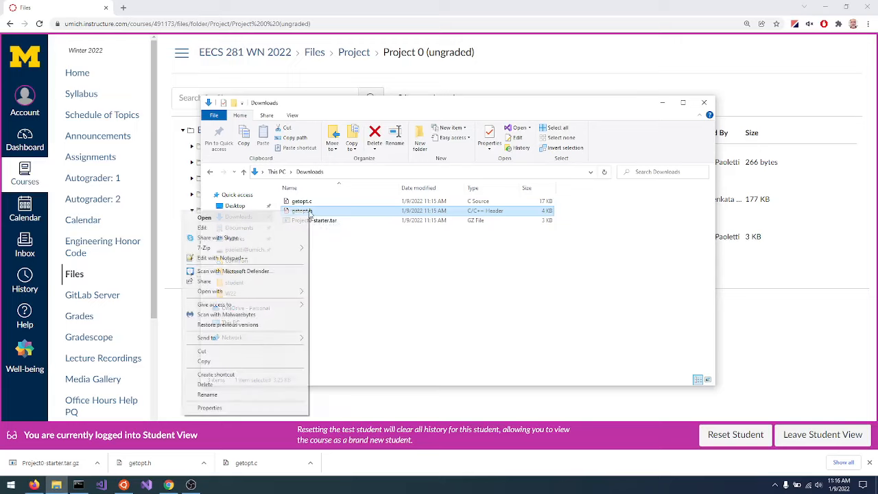
click(231, 364)
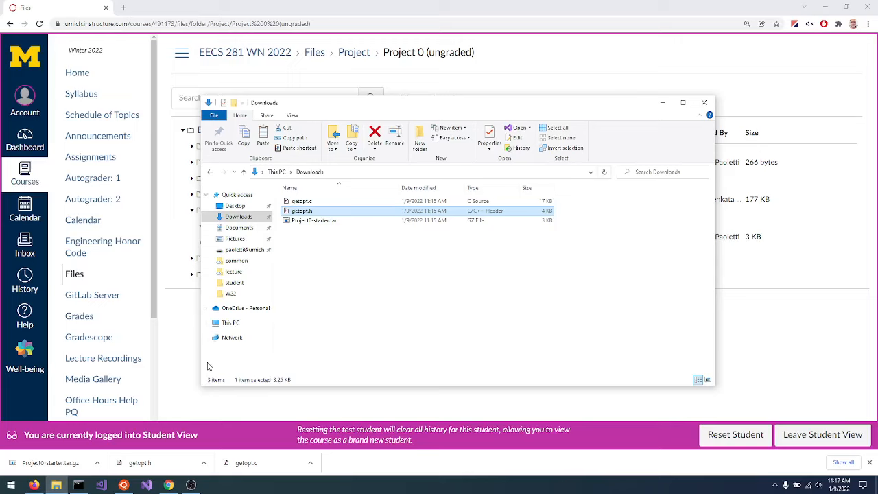
Open the Microsoft Visual Studio folder inside Program Files on the Windows (C:) drive.
click(230, 323)
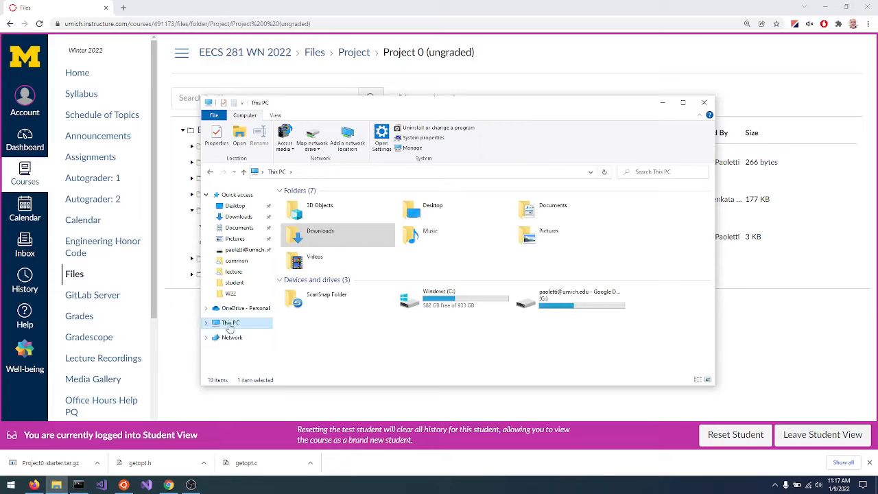
click(451, 302)
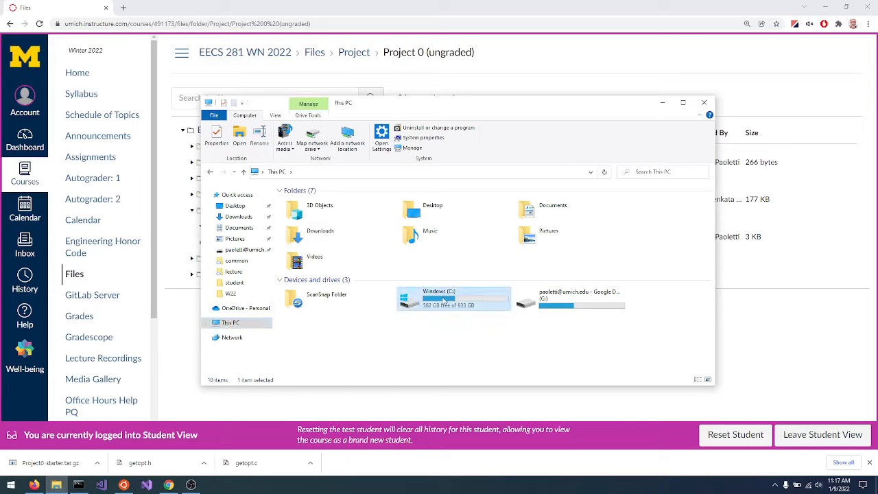
double_click(415, 302)
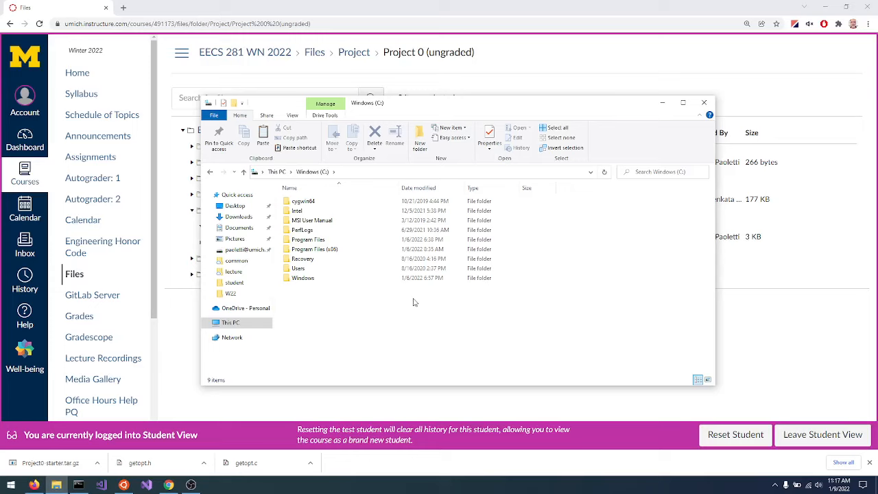
click(320, 251)
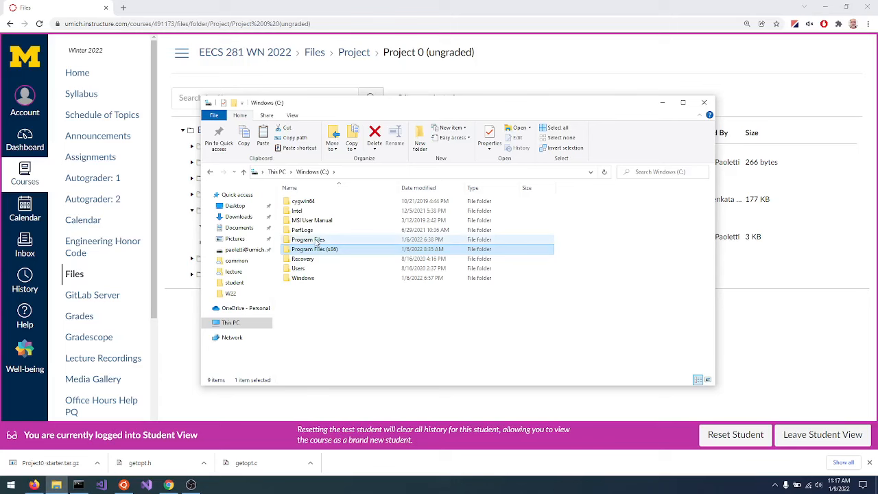
double_click(307, 242)
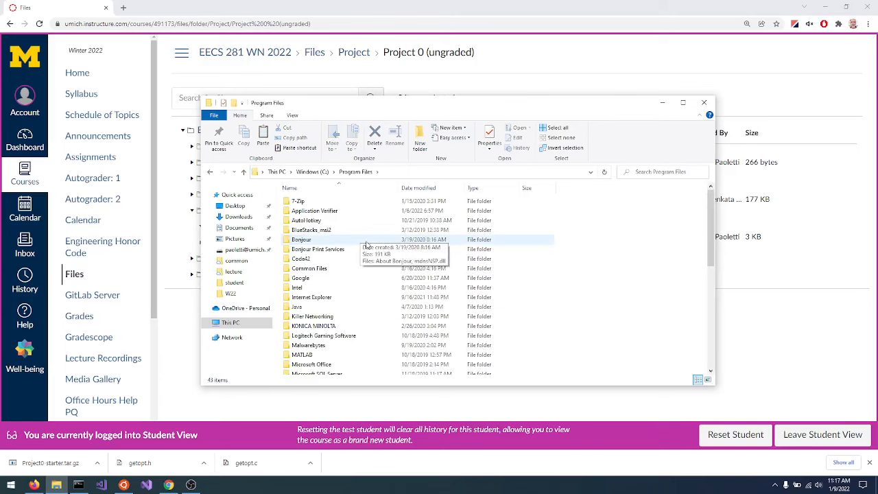
scroll(362, 248, down, 4)
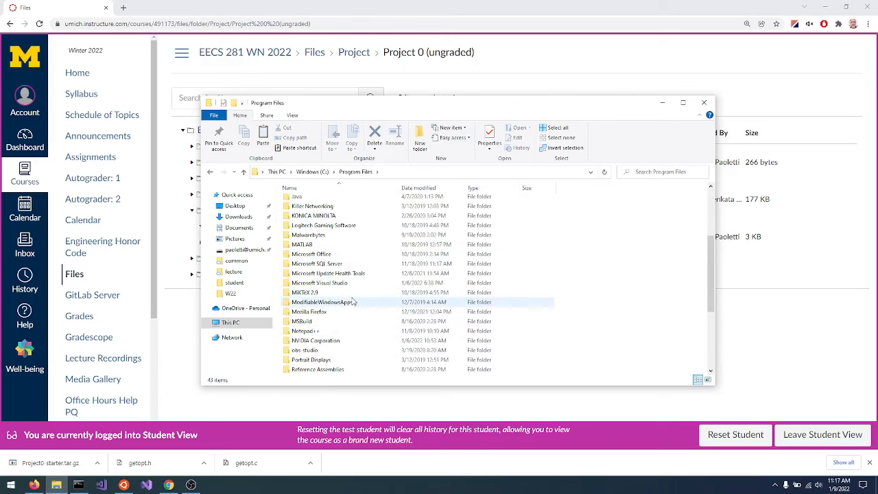
click(335, 285)
double_click(336, 285)
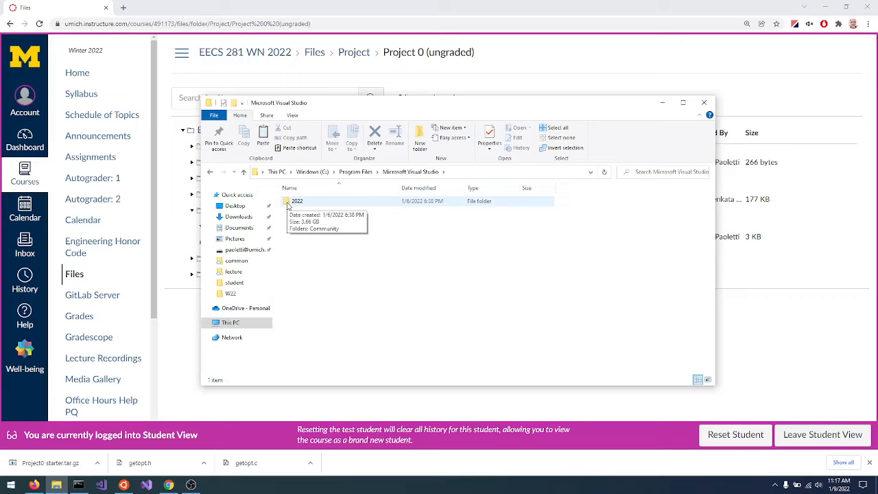
Open the subfolder 2022\Community\VC\Auxiliary\VS\include.
double_click(287, 203)
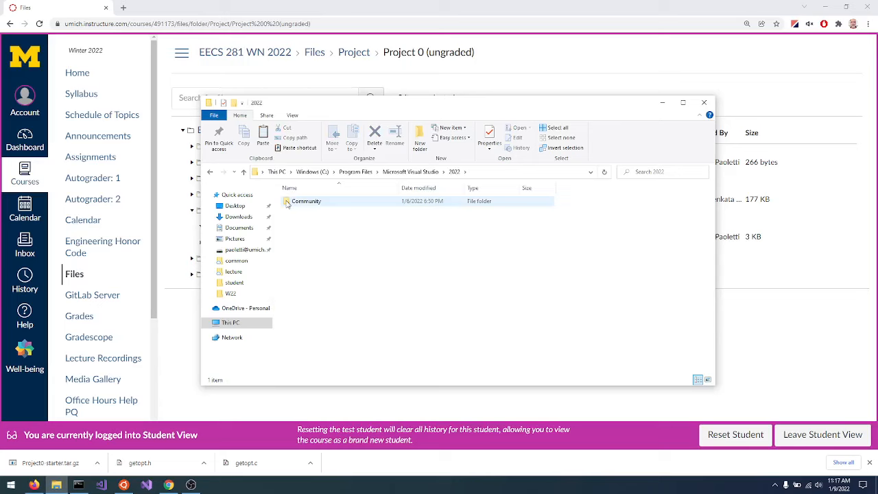
double_click(287, 203)
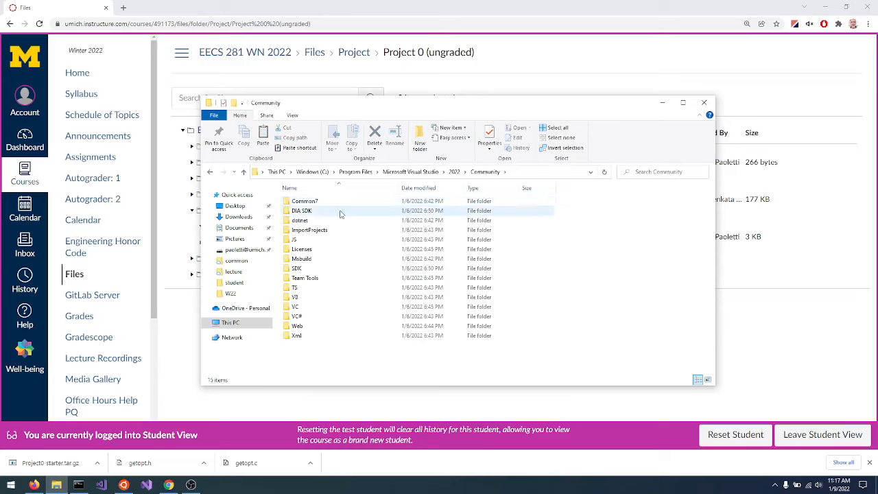
double_click(288, 308)
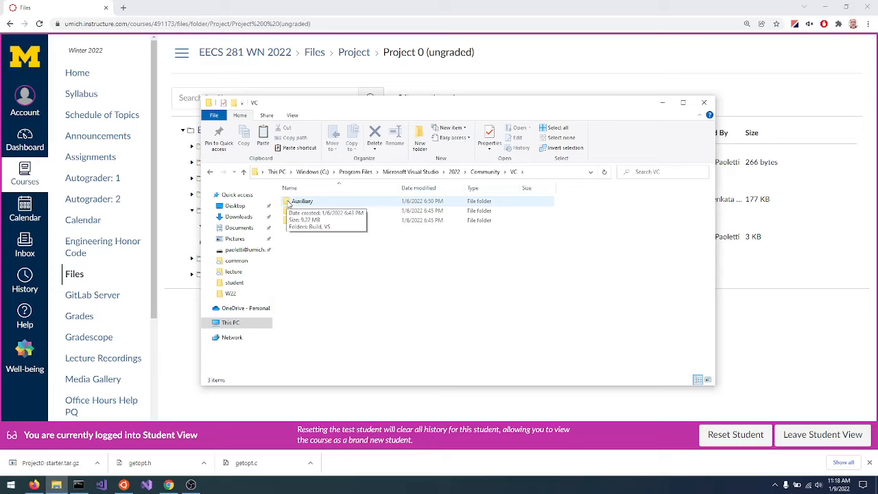
double_click(289, 202)
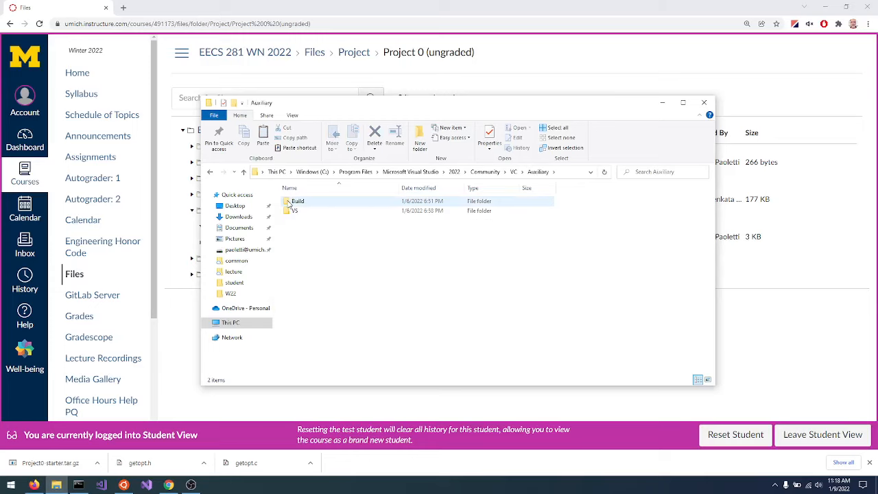
double_click(288, 212)
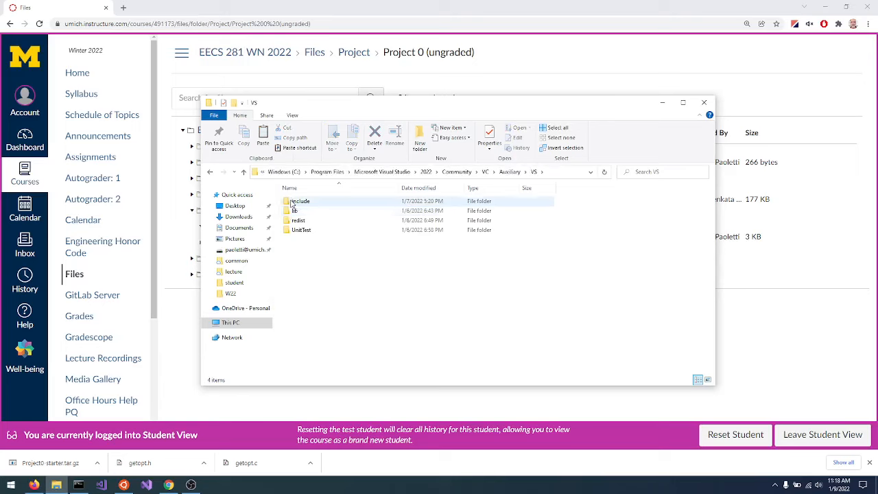
double_click(293, 202)
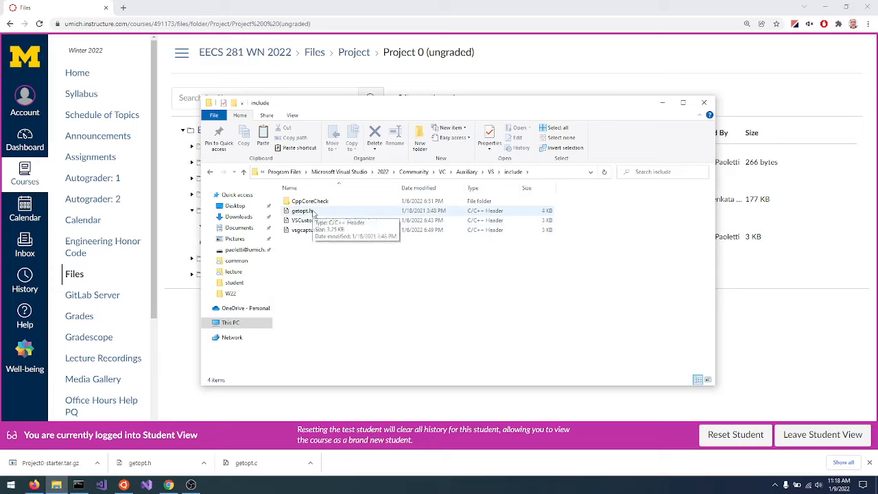
Paste getopt.h into the include folder, replacing the existing file and granting administrator permission.
right_click(355, 271)
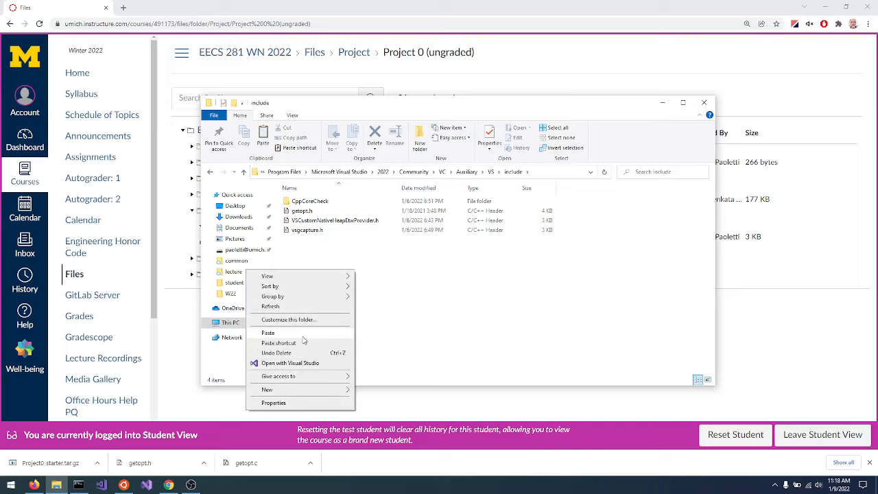
click(304, 334)
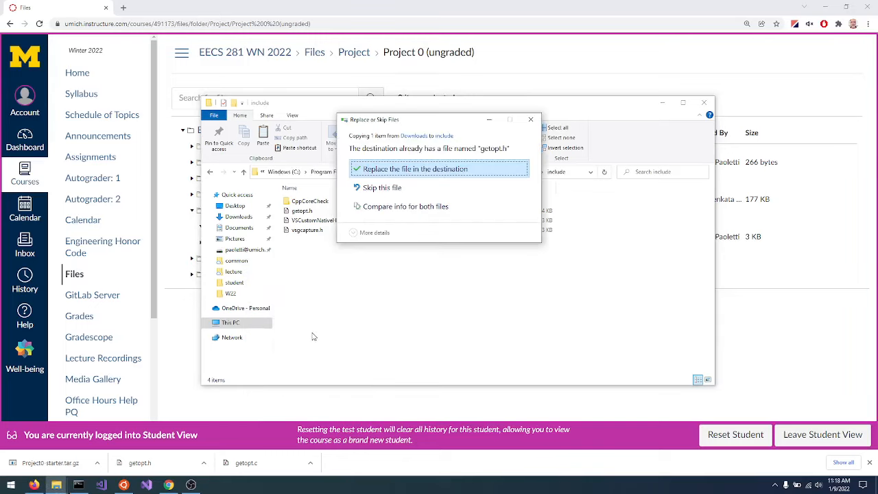
click(395, 170)
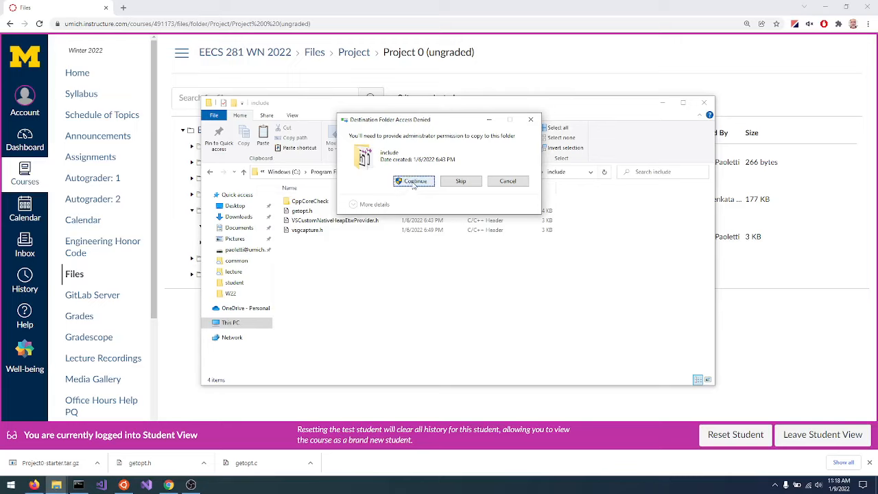
click(414, 182)
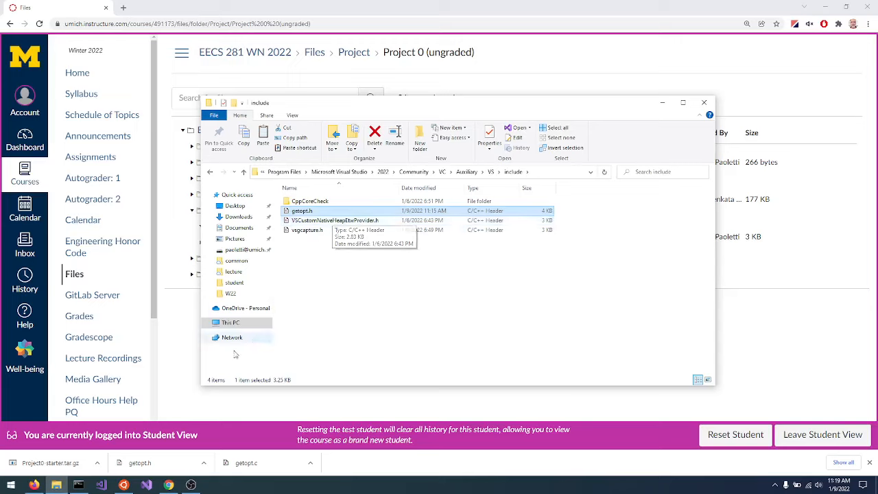
Switch to Visual Studio 2022 and start a new project from the C++ Empty Project template.
click(146, 485)
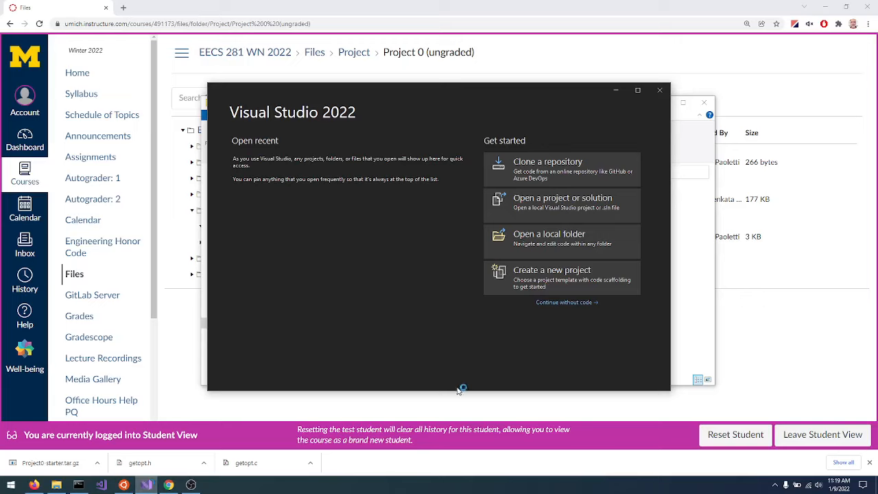
click(558, 273)
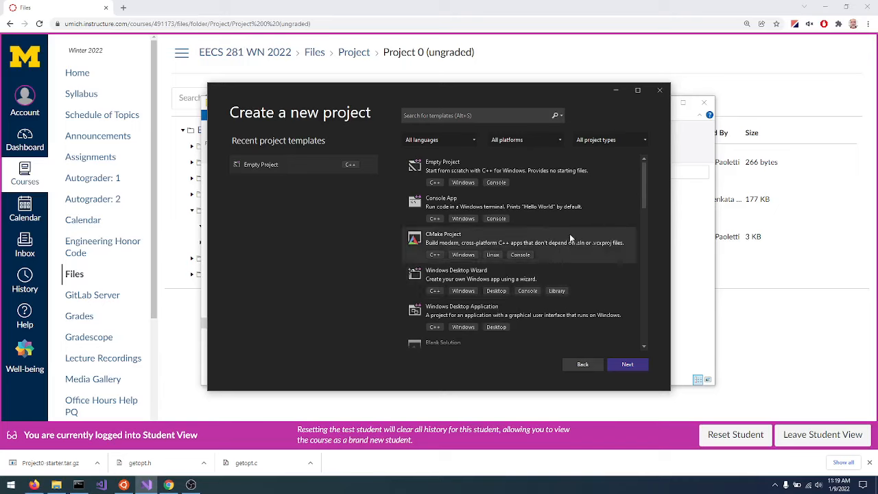
scroll(560, 227, down, 4)
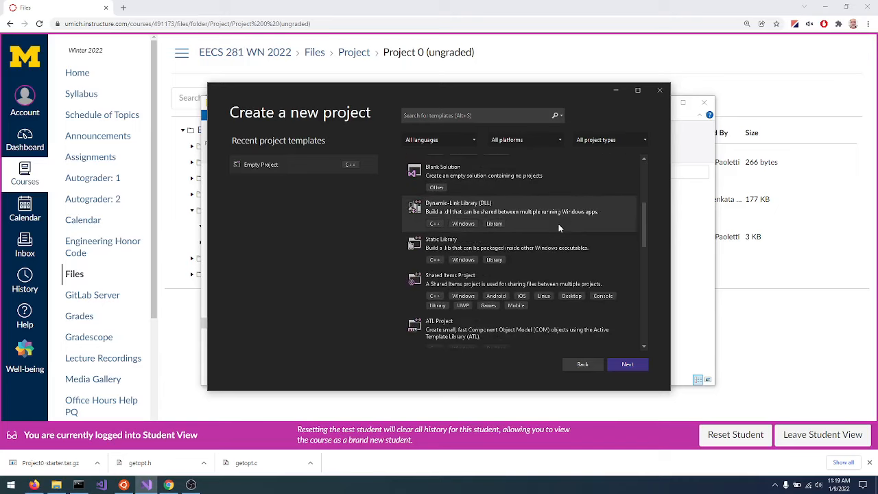
scroll(558, 223, up, 5)
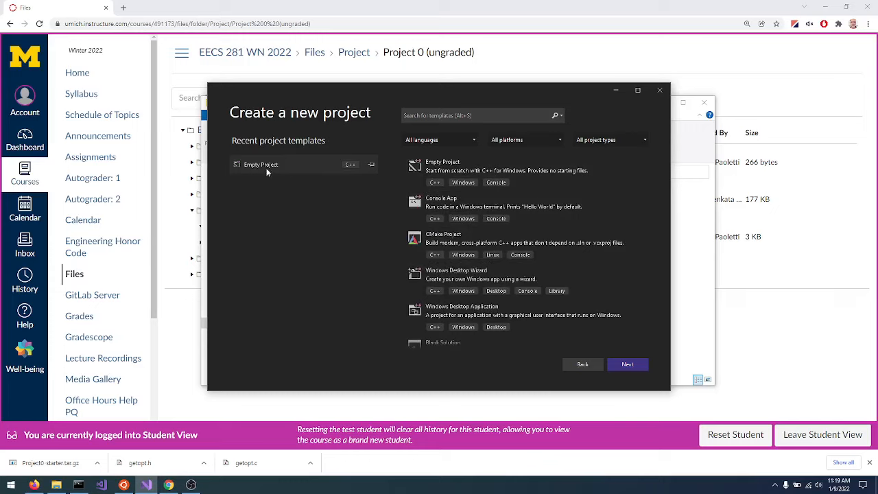
click(447, 165)
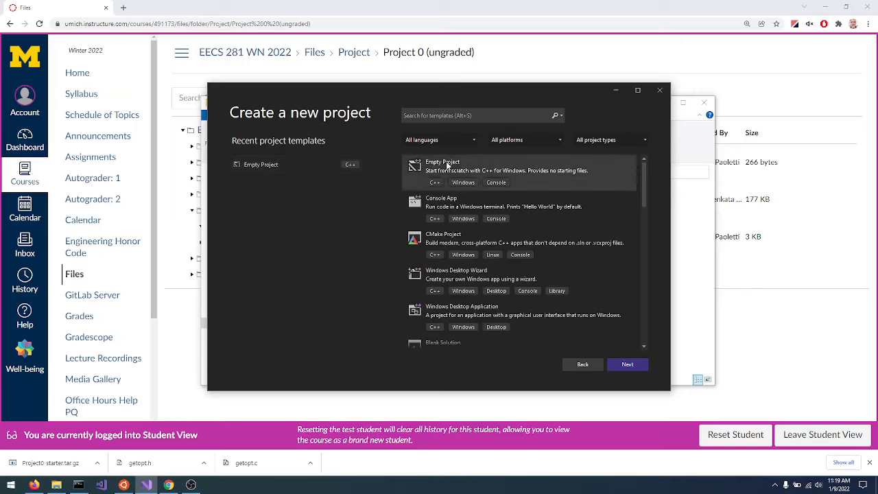
click(623, 366)
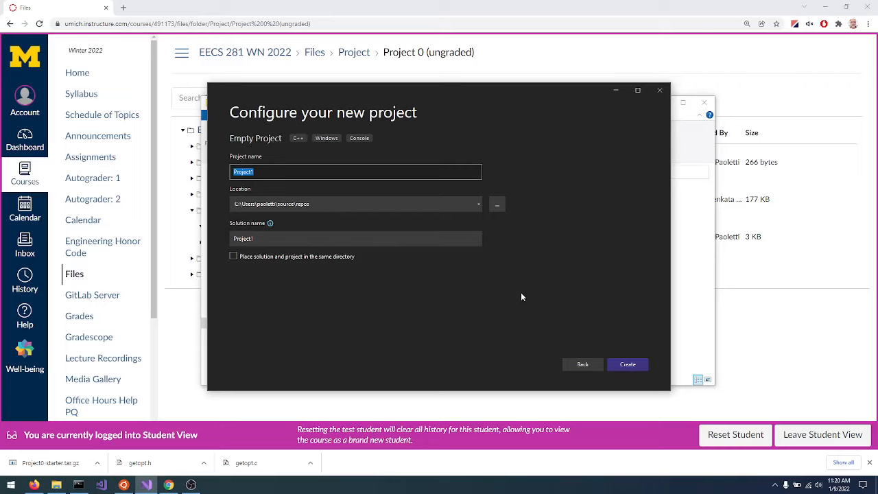
Create a folder named EECS281 in Documents and choose it as the new project's location.
click(498, 206)
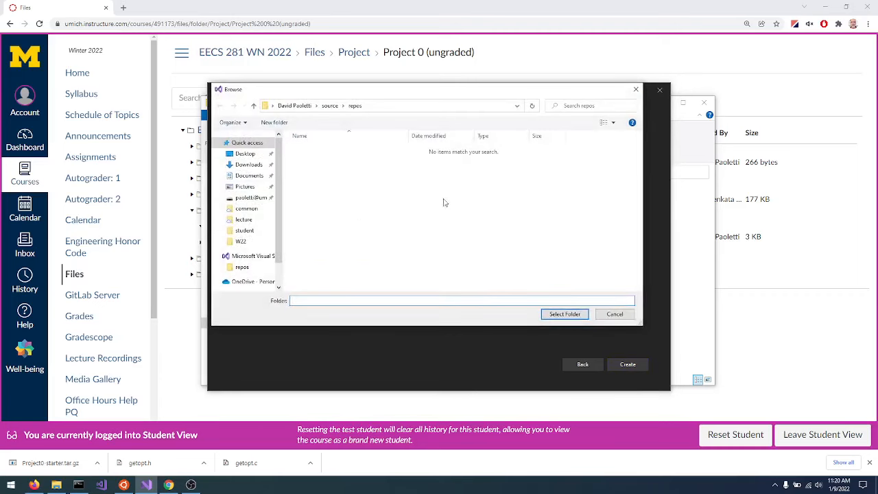
click(240, 178)
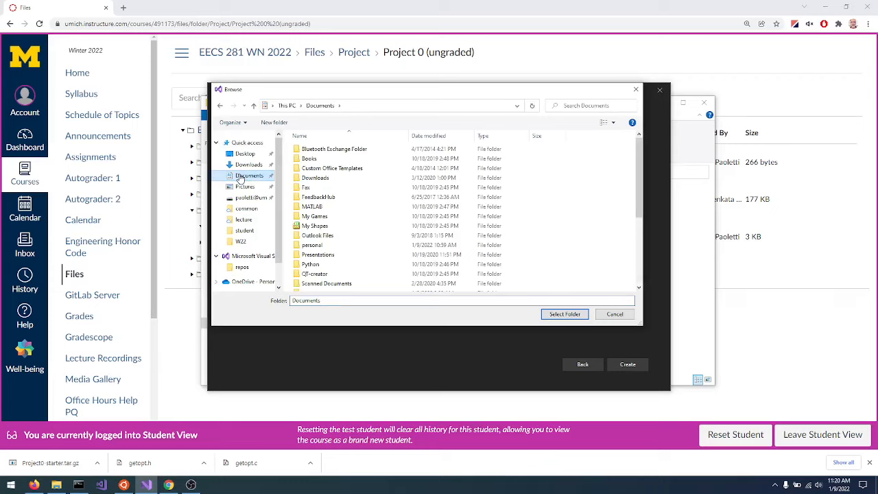
right_click(584, 174)
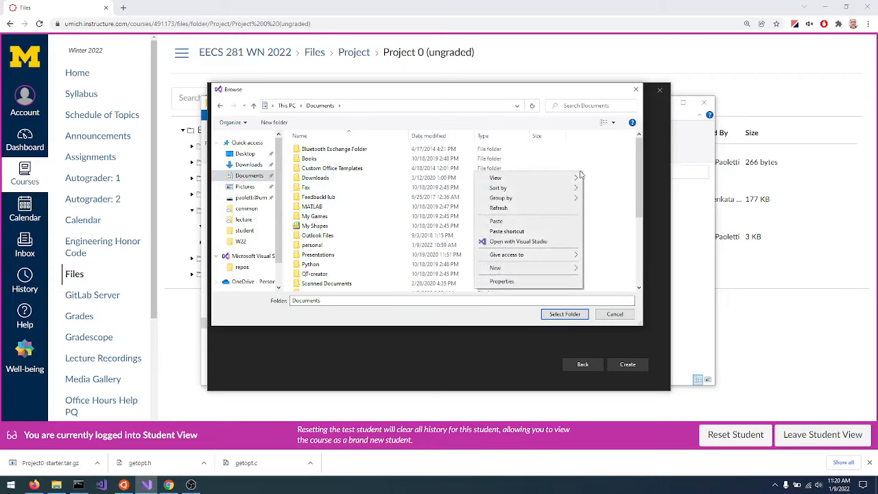
mouse_move(521, 271)
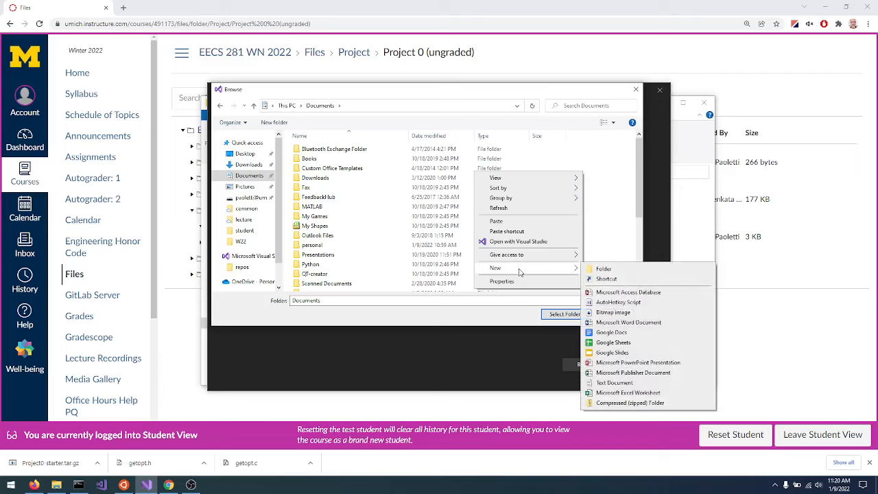
click(605, 270)
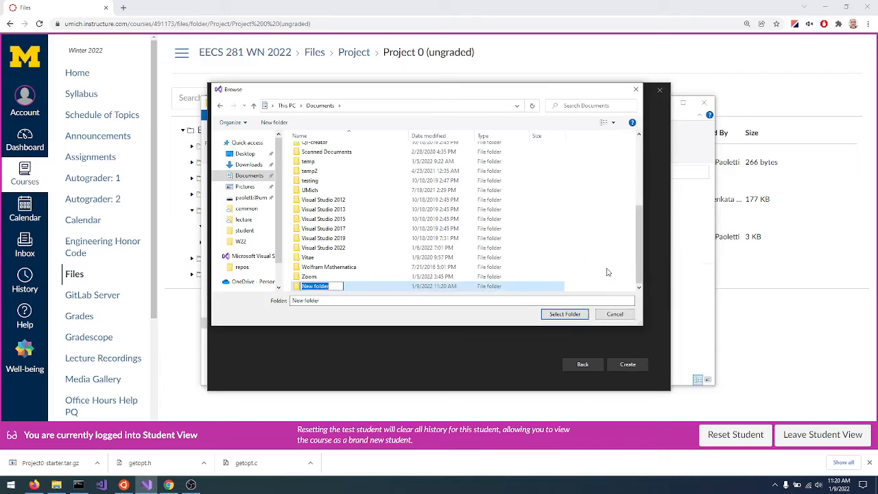
text(EECS)
text(281)
key(BackSpace)
key(Return)
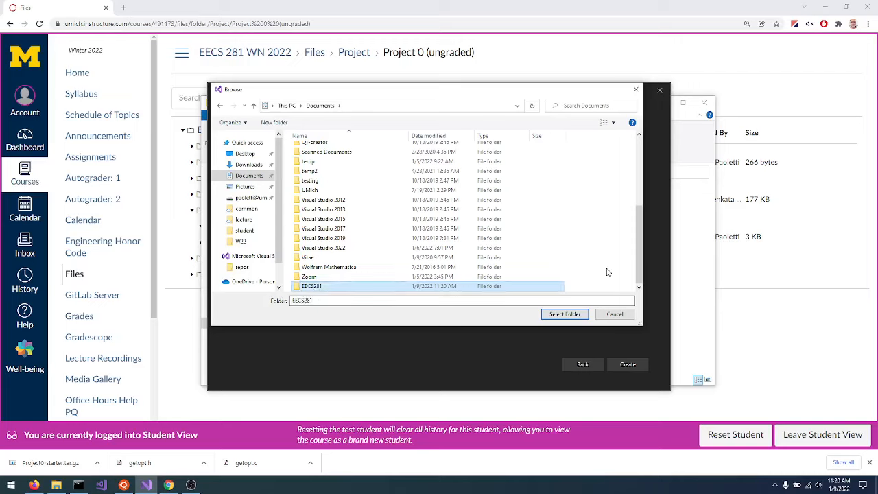
double_click(303, 287)
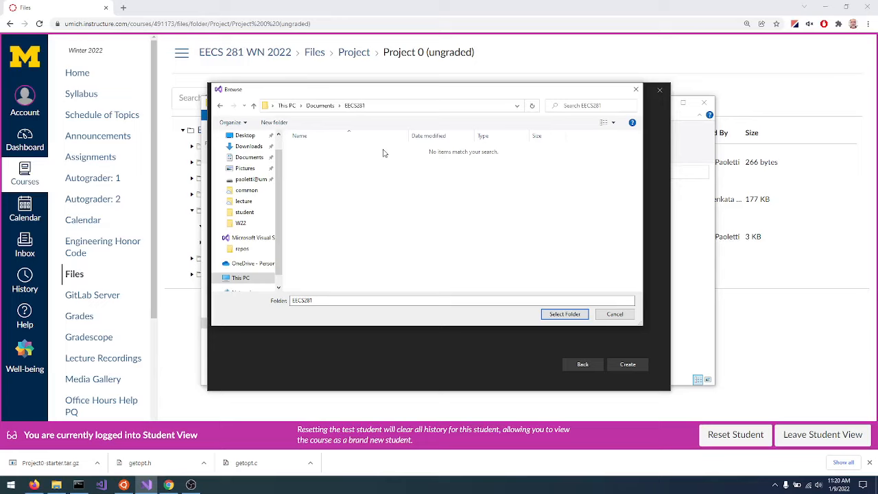
click(579, 317)
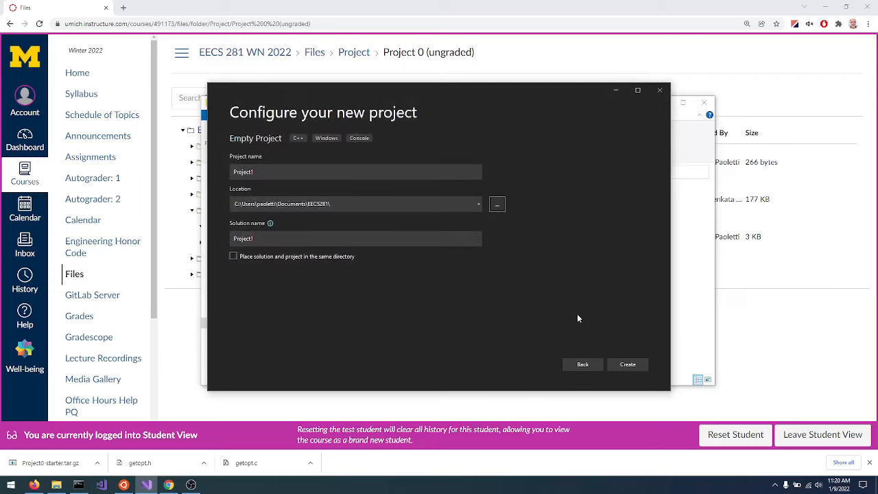
Name the project Project0 and create it.
click(277, 172)
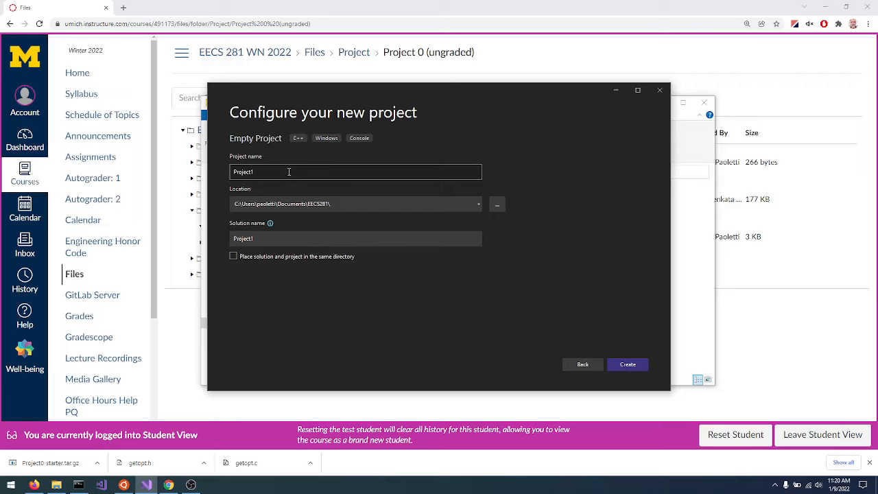
text(0)
click(316, 204)
click(623, 366)
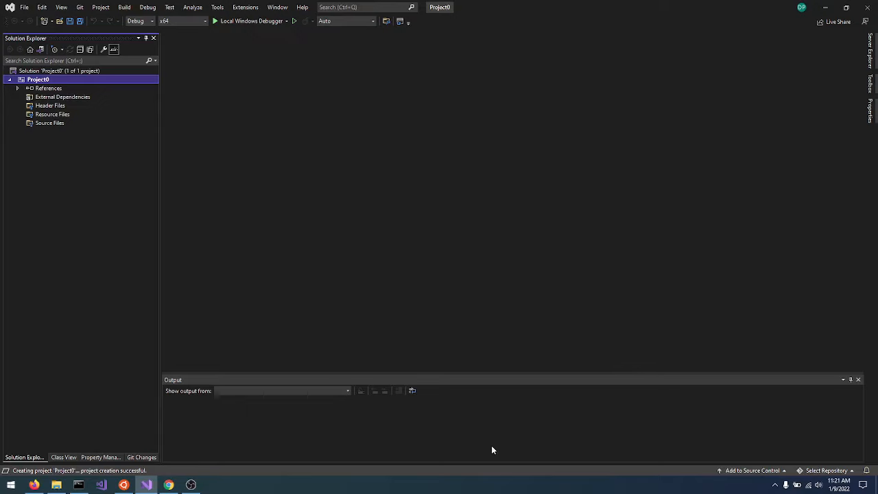
Switch to the Ubuntu terminal and list the contents of the home directory with ls.
click(124, 486)
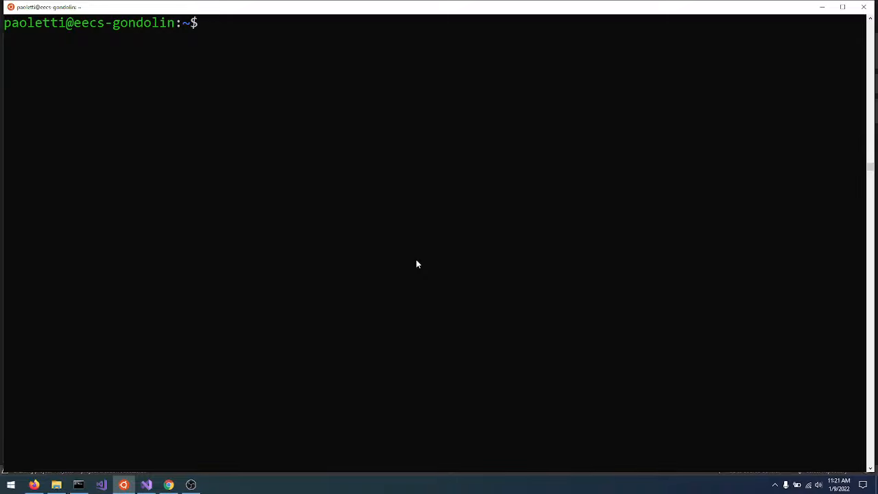
text(ls)
key(Return)
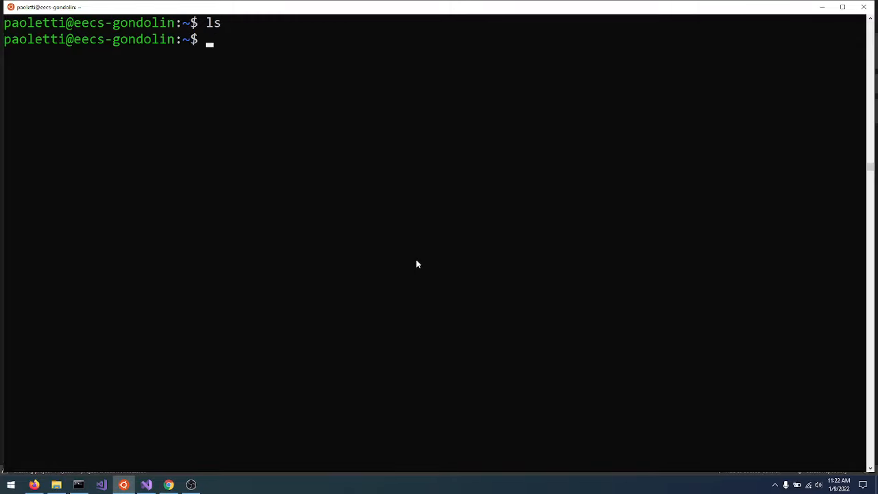
text(cd /mnt/c/Us)
key(Tab)
text(pao)
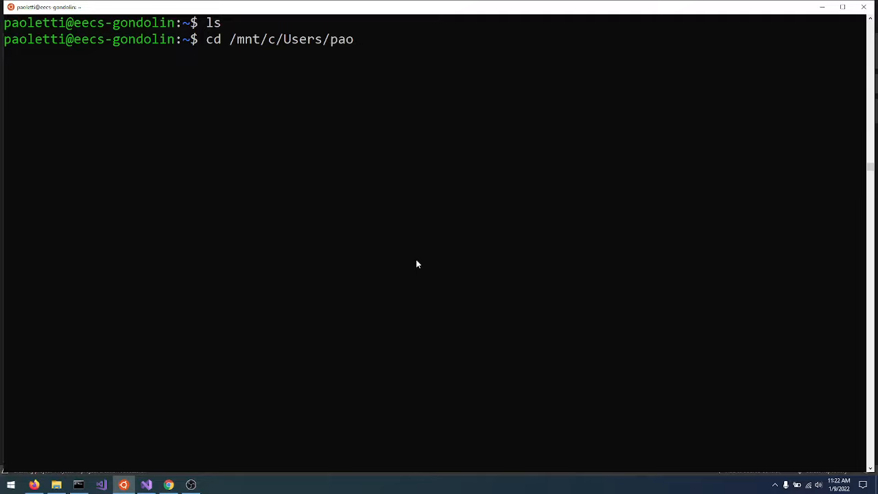
key(Tab)
key(ctrl+u)
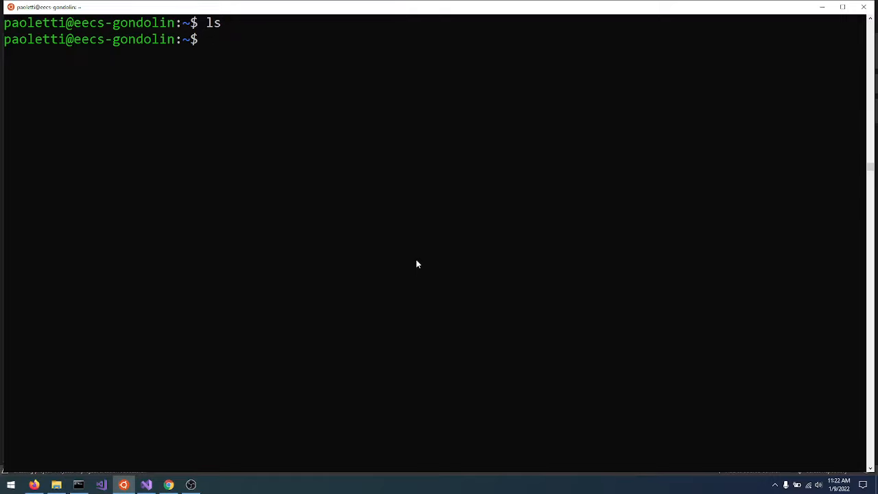
Enter the command cd EECS281 to change into the course directory.
text(cd EECS)
key(BackSpace)
key(BackSpace)
text(ECS281)
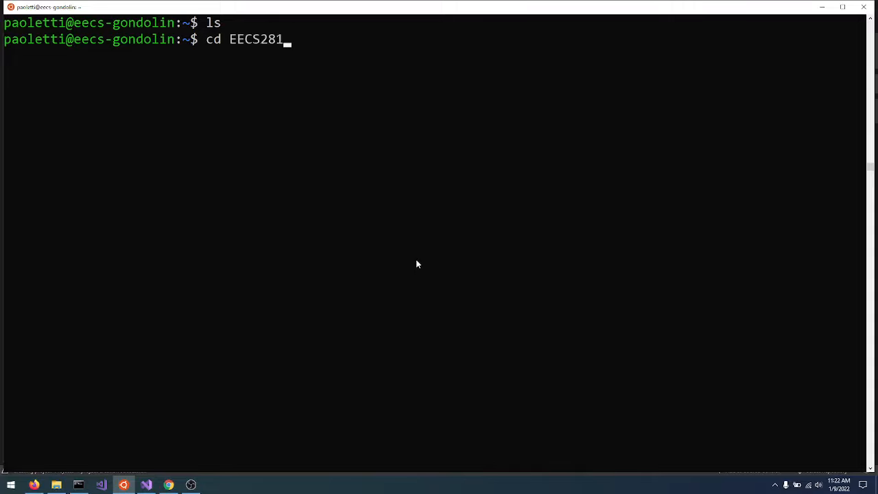